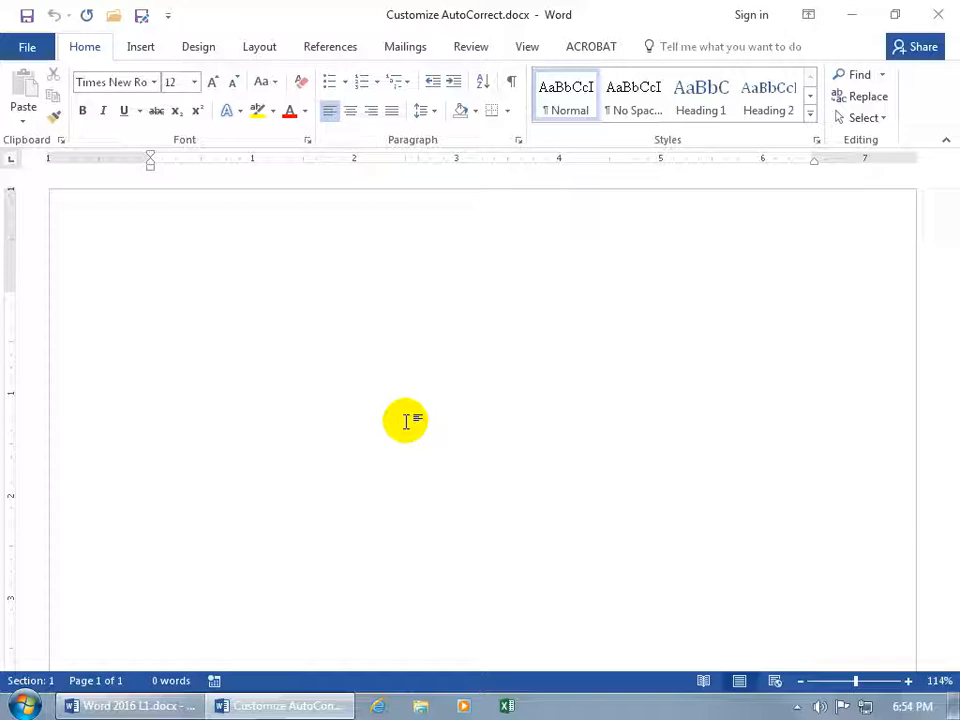
text(t)
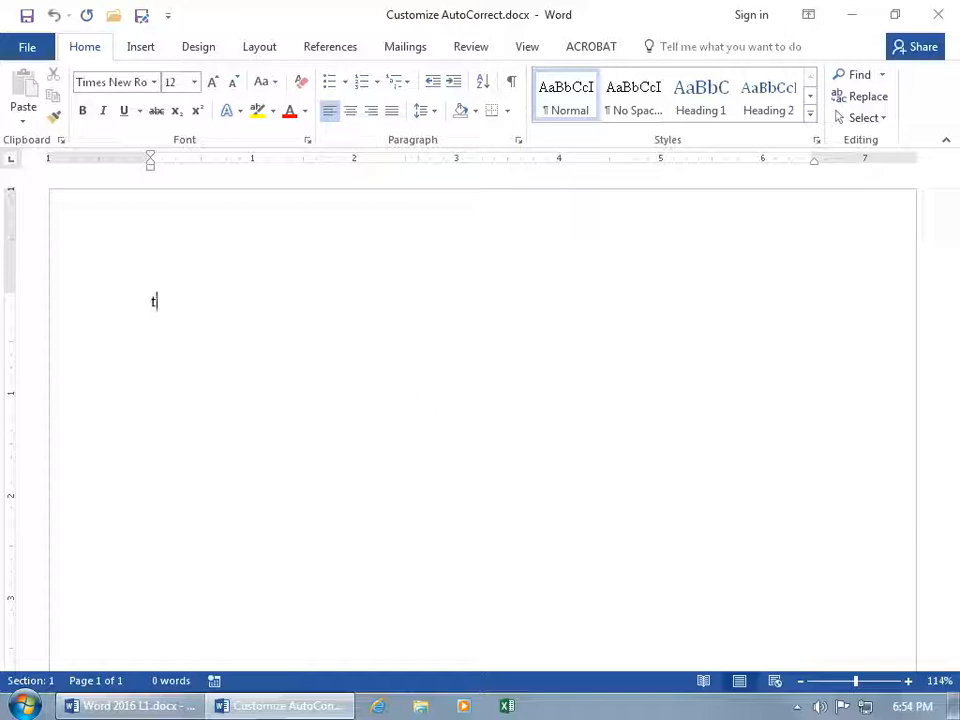
text(ihs)
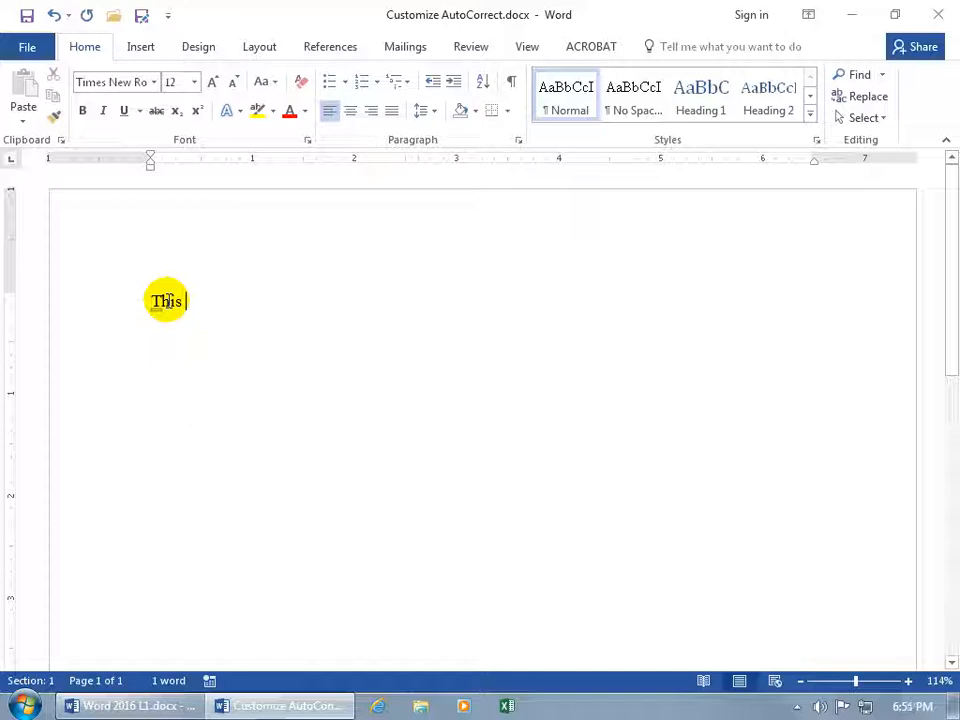
mouse_move(160, 319)
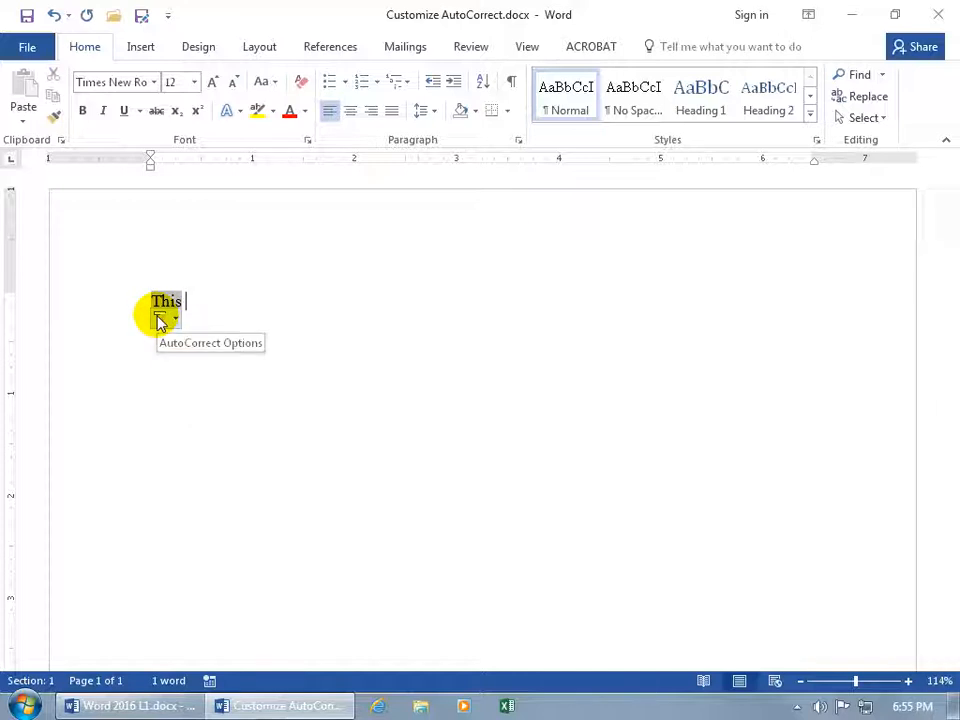
- Revert the corrected word to 'tihs' via the AutoCorrect tag, then redo the correction to 'This'
click(165, 320)
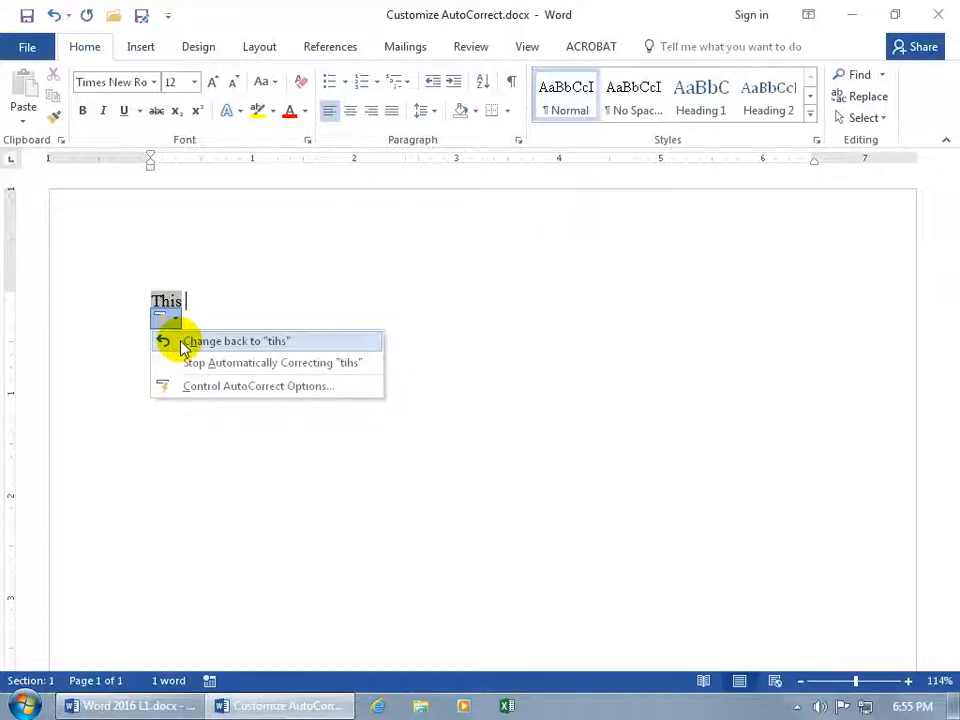
click(184, 344)
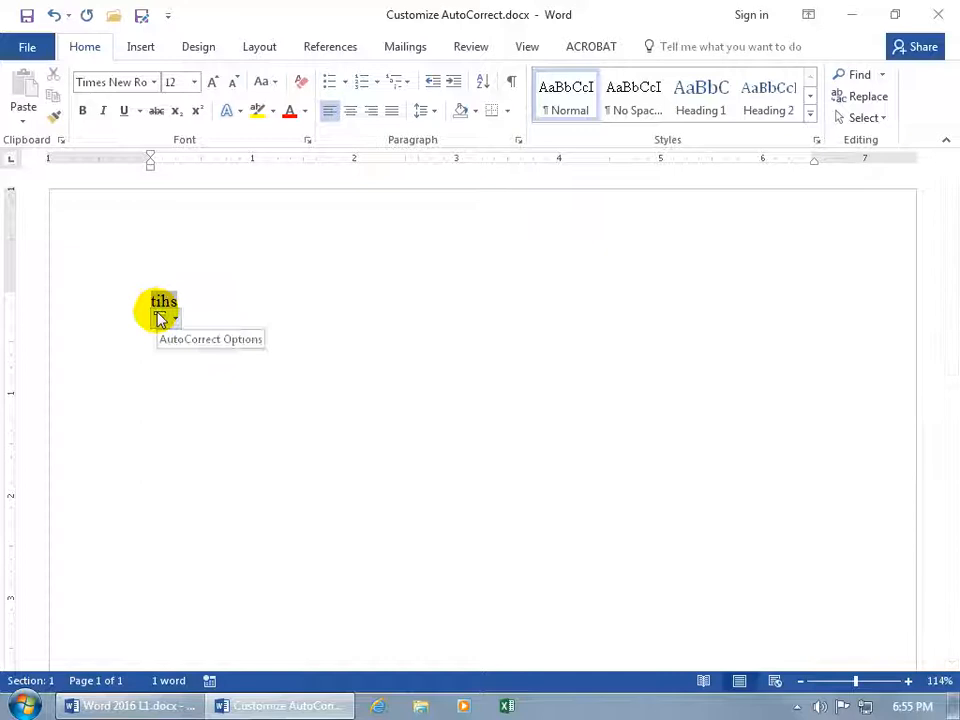
mouse_move(163, 318)
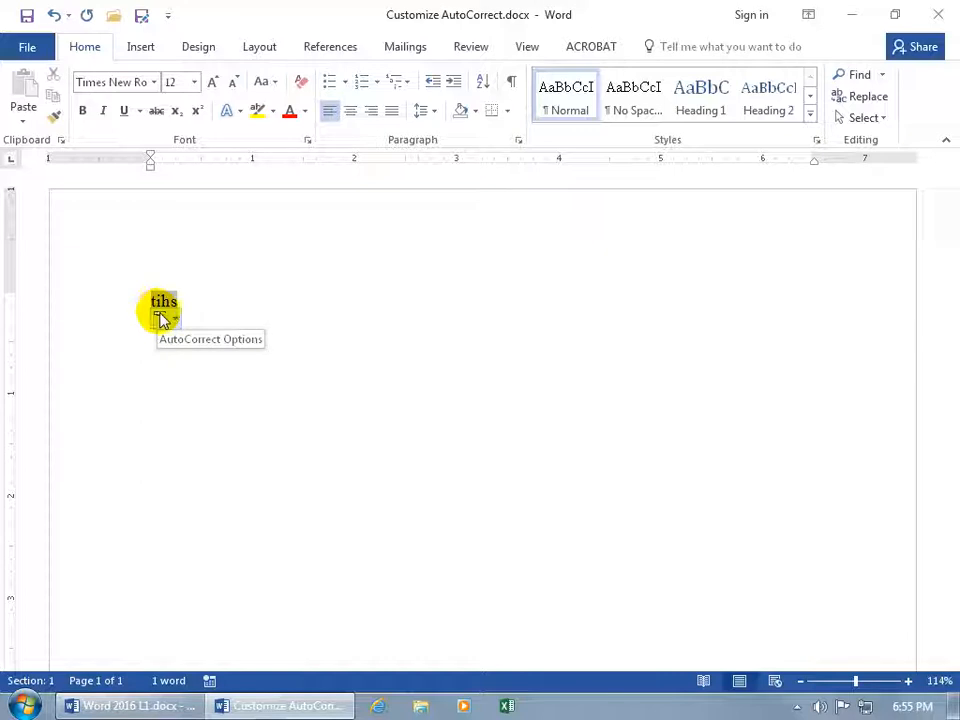
click(167, 320)
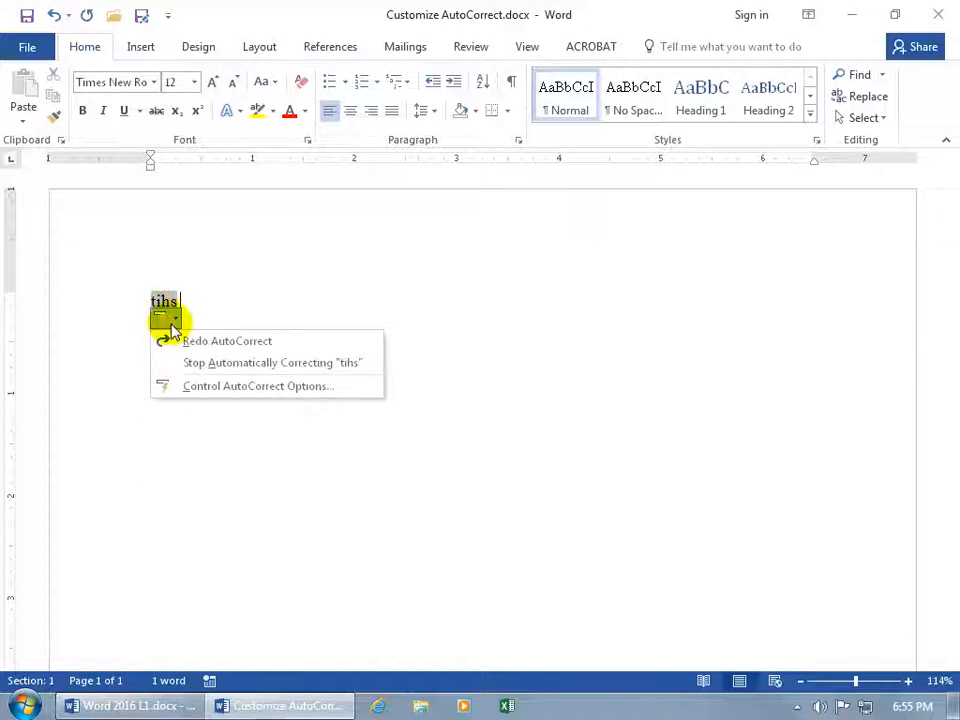
click(182, 343)
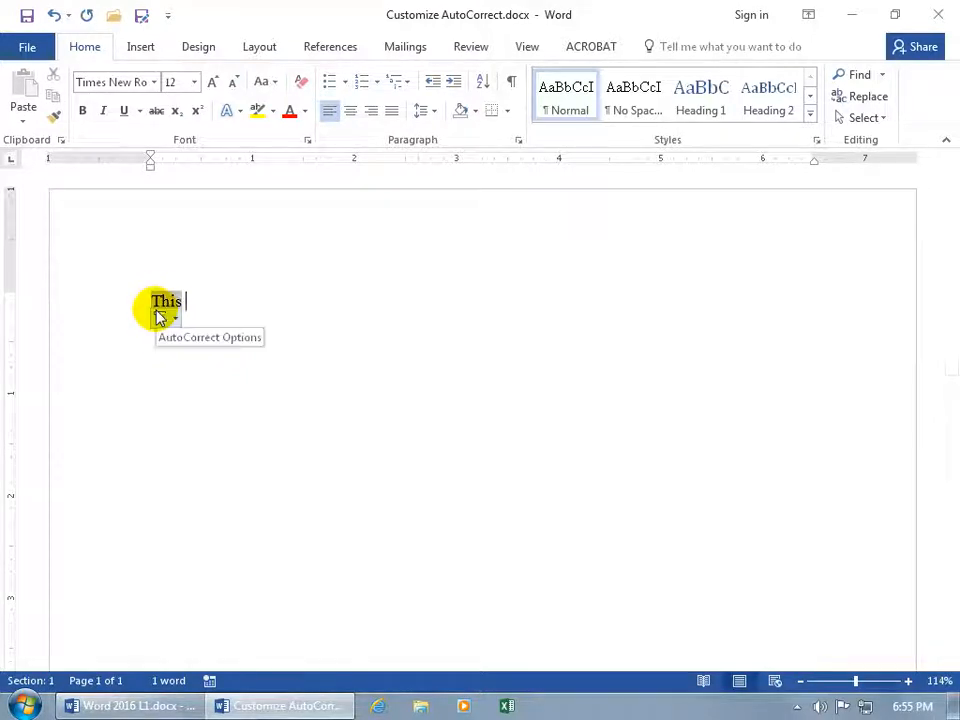
click(162, 318)
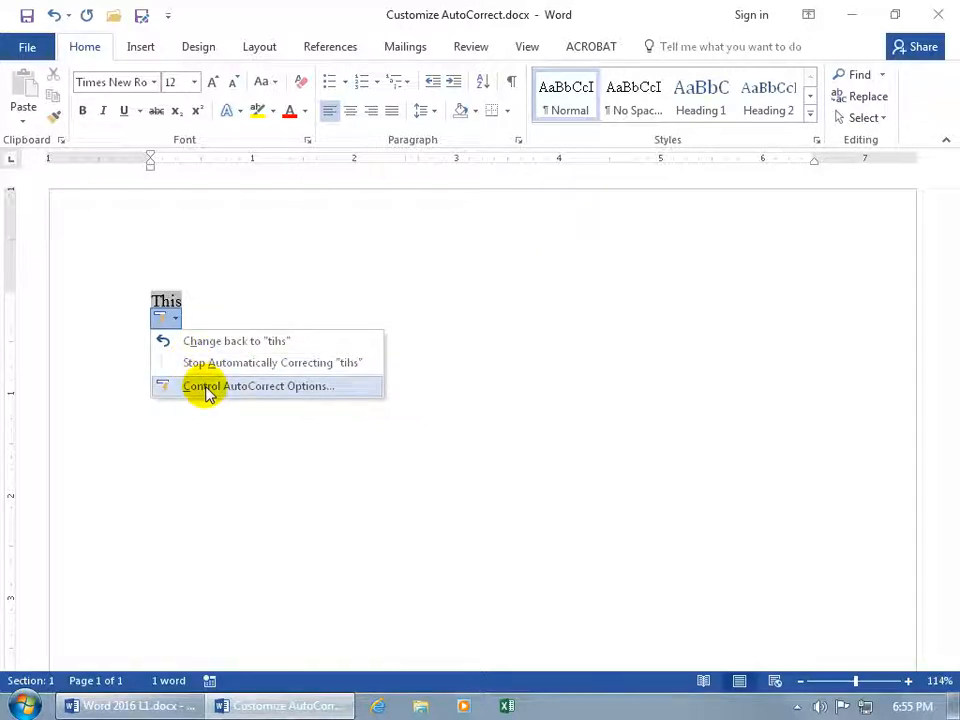
click(207, 390)
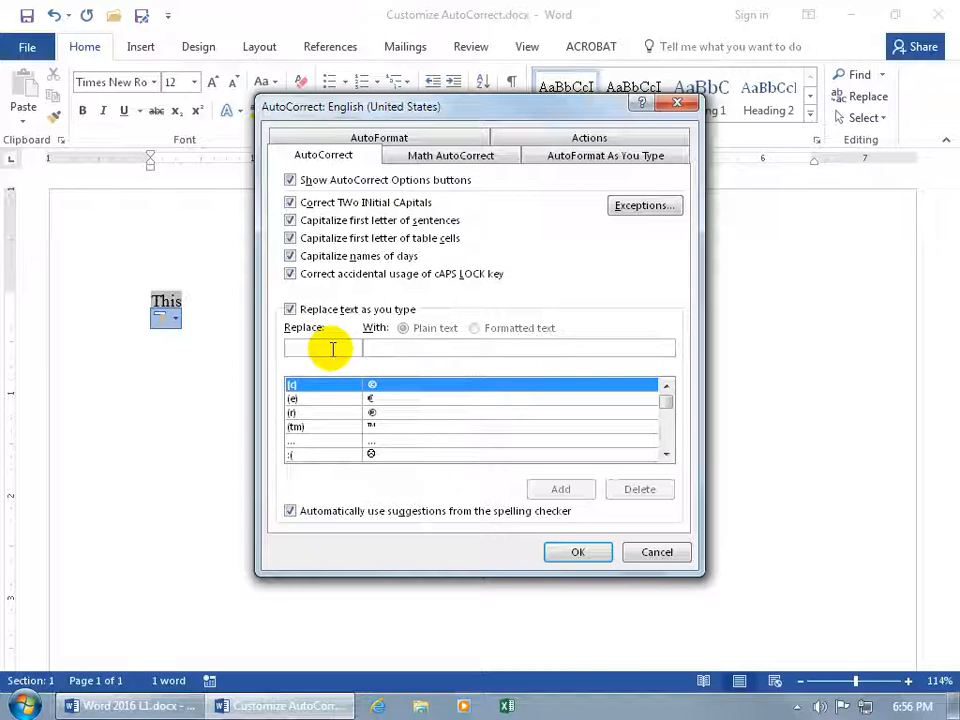
text(tihs)
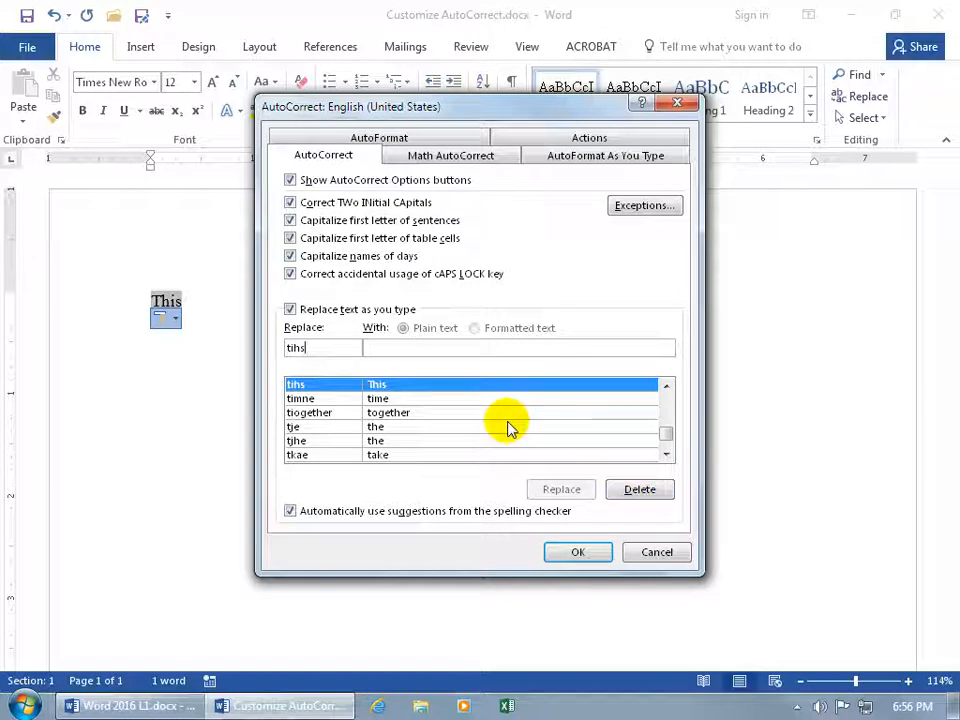
click(300, 347)
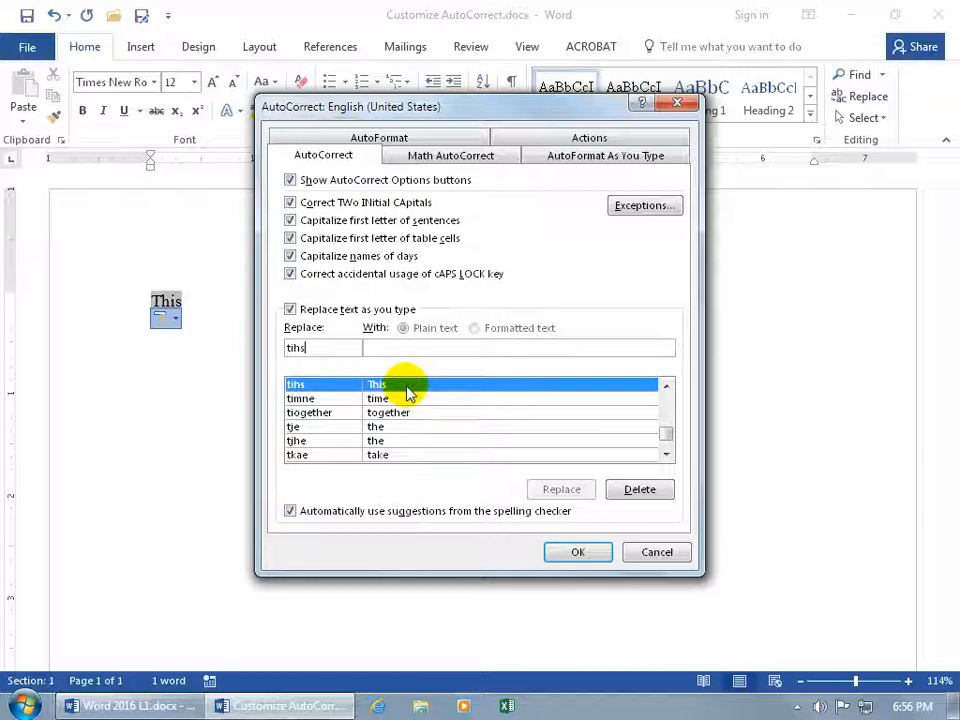
click(657, 552)
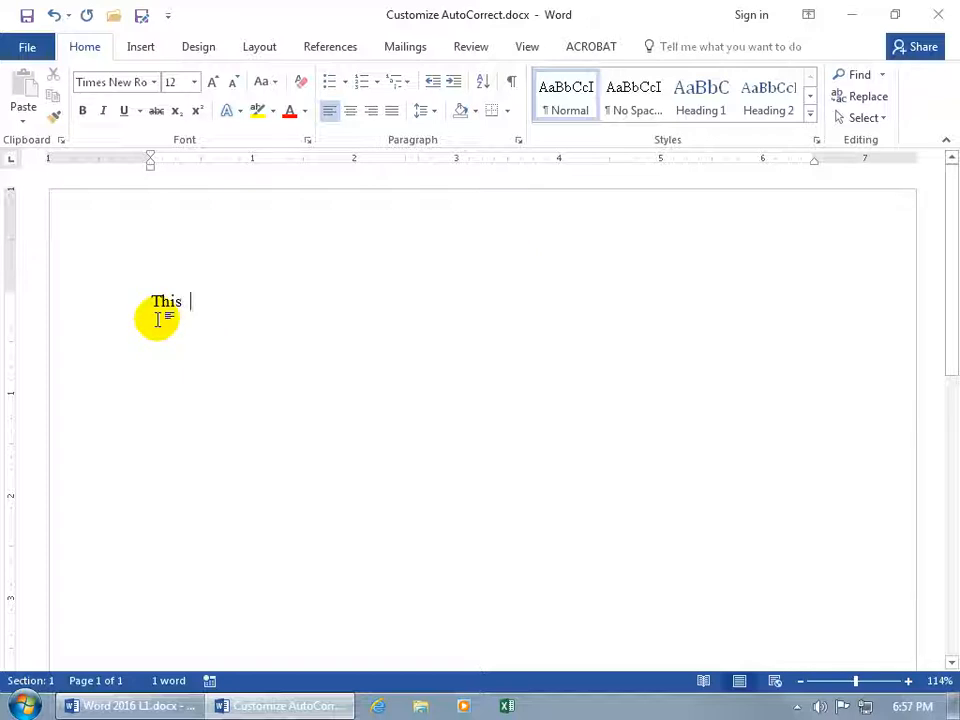
- Reach the AutoCorrect replacement list through File > Options > Proofing
click(28, 48)
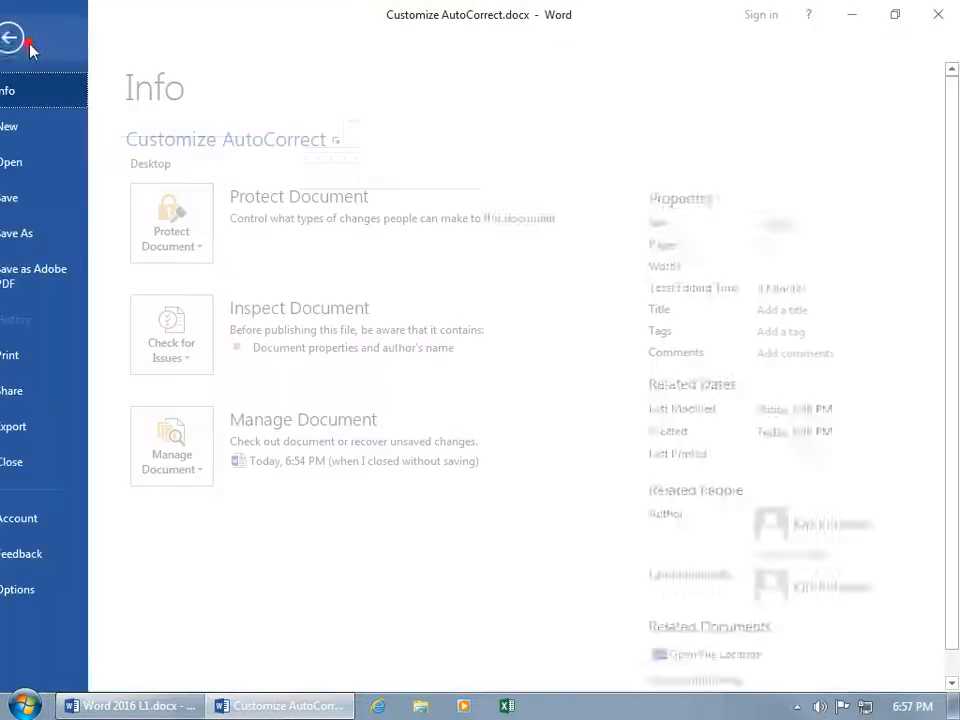
click(42, 589)
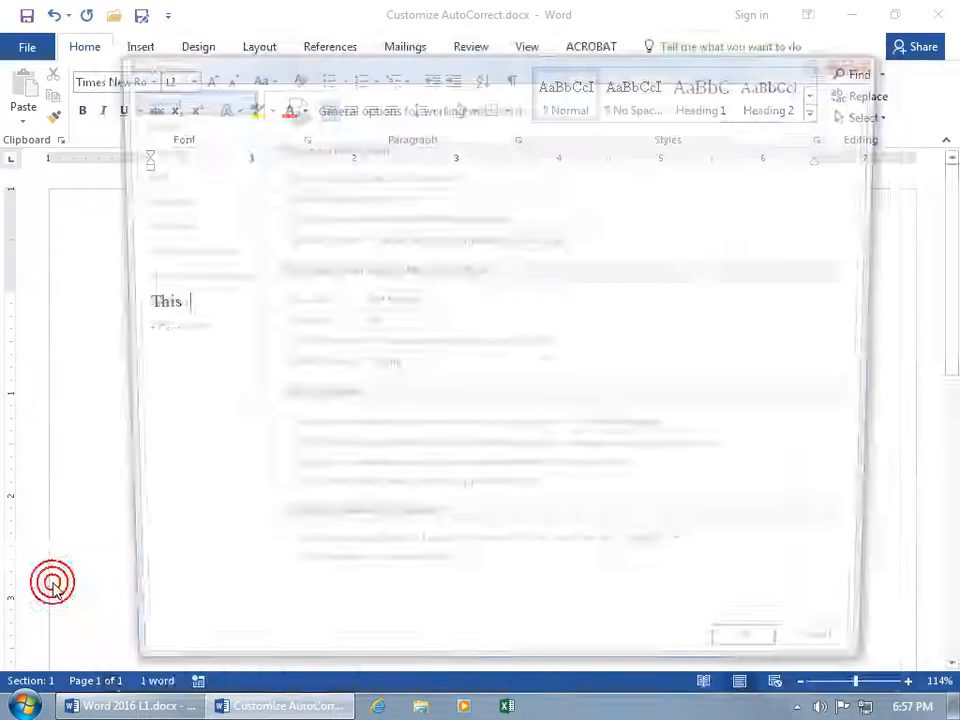
click(172, 150)
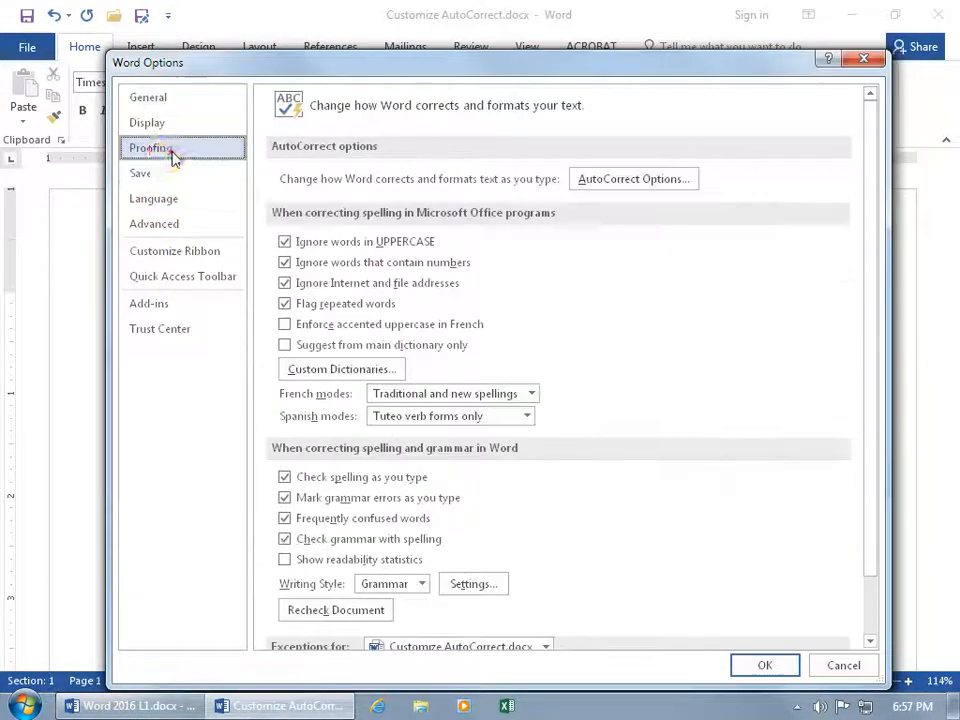
click(627, 184)
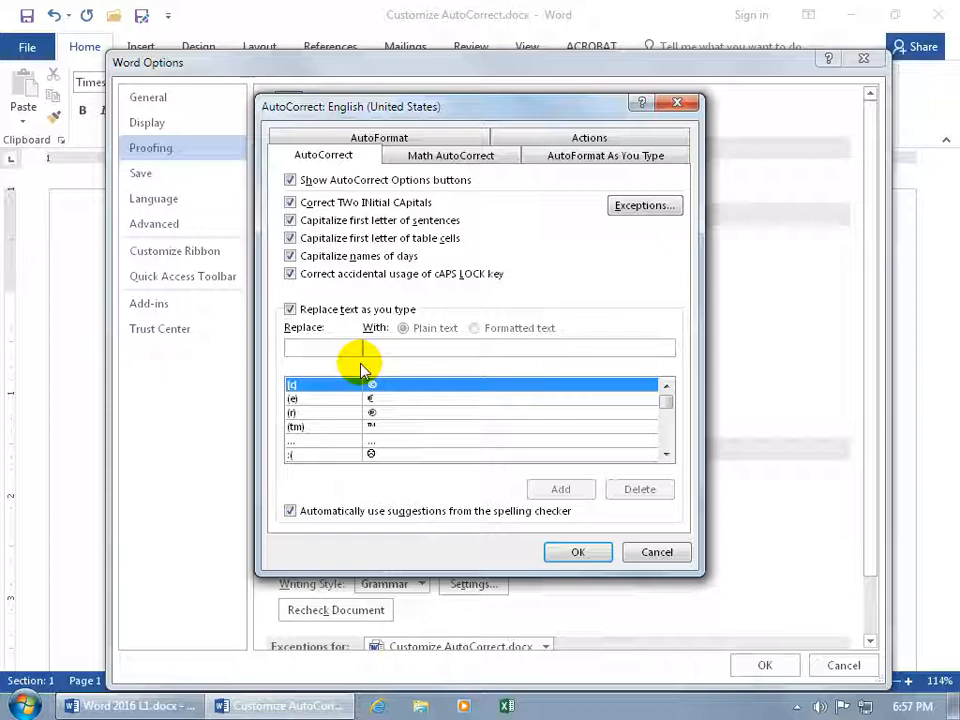
text(brg)
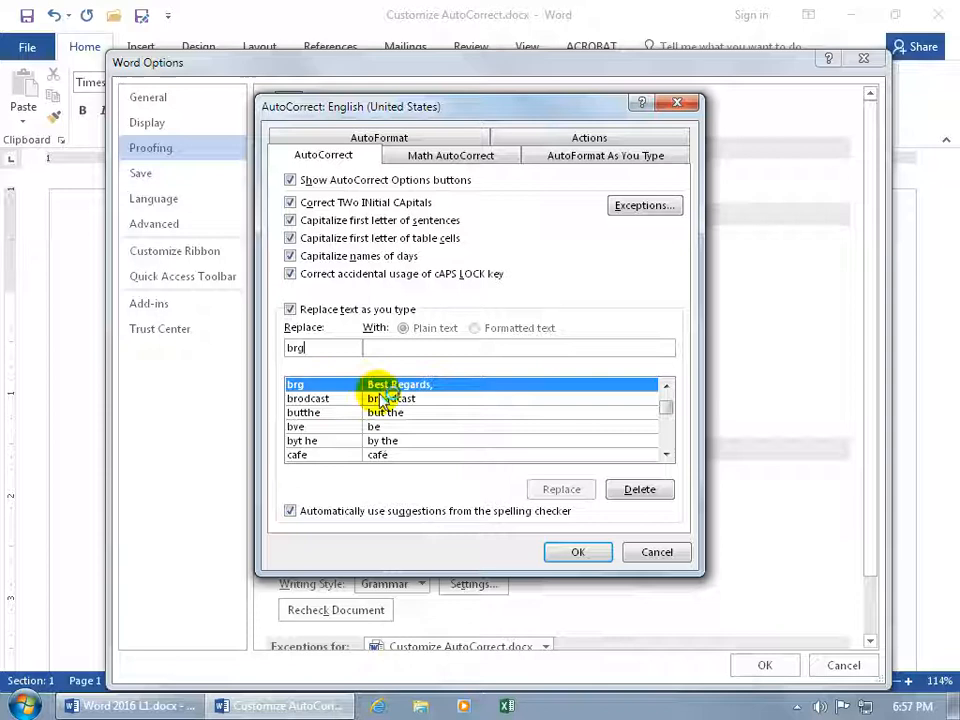
- Redefine the 'brg' entry to expand to 'My Best Regards,' and return to the document
click(442, 391)
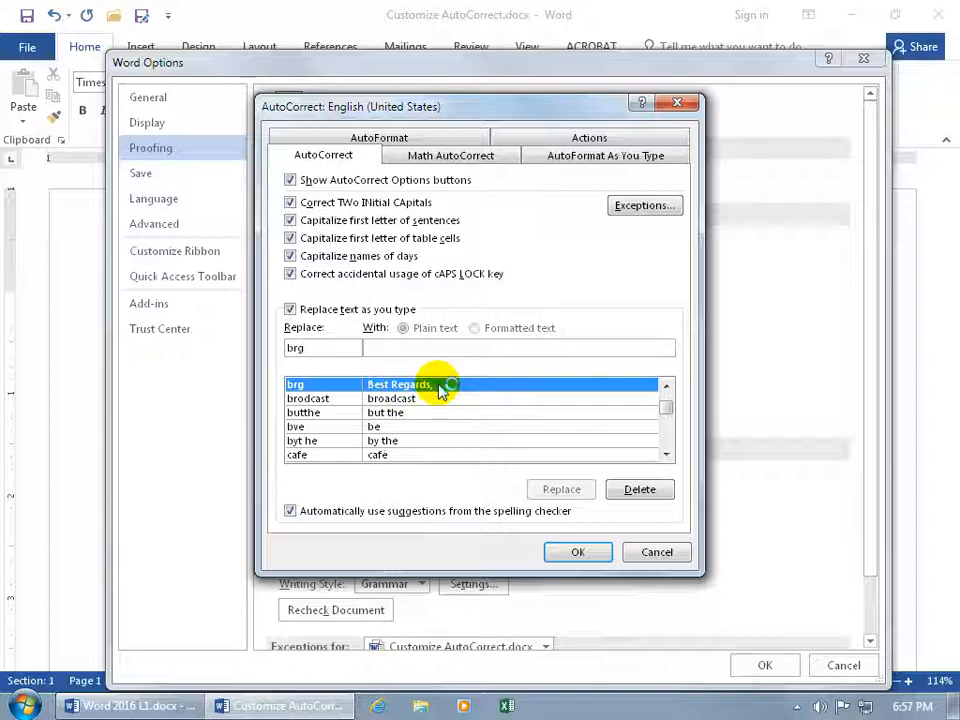
click(390, 347)
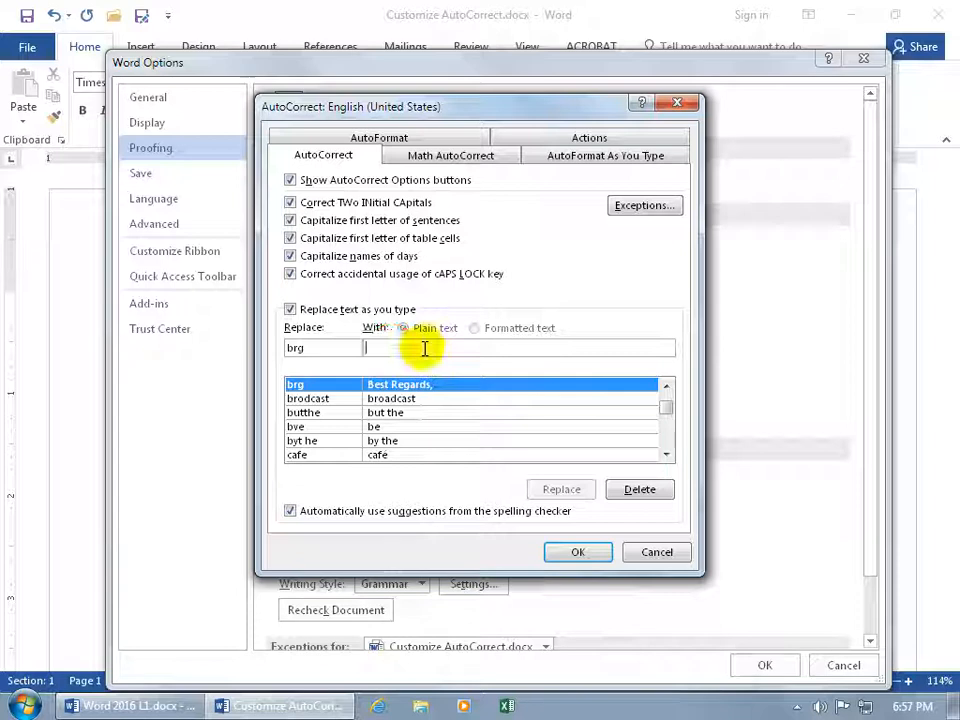
text(My Best Regards,)
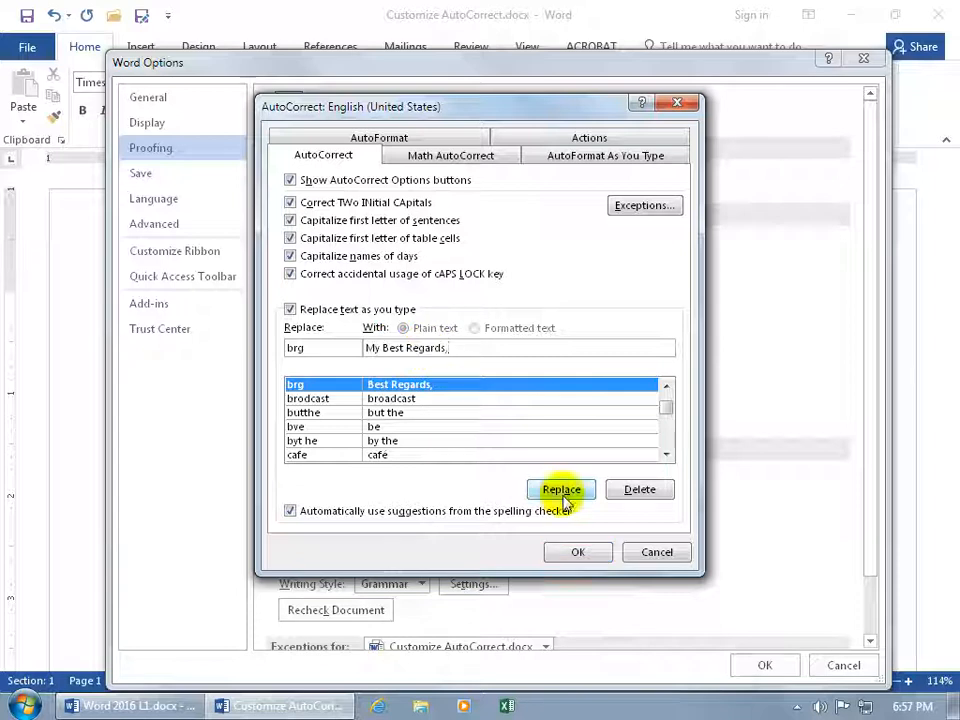
click(562, 490)
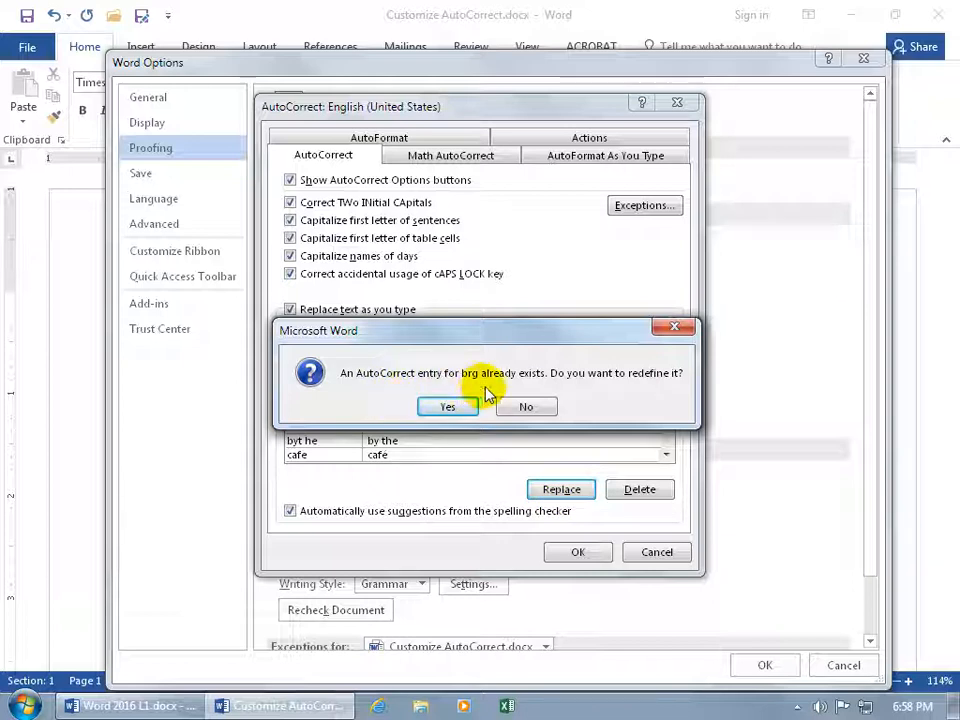
click(458, 407)
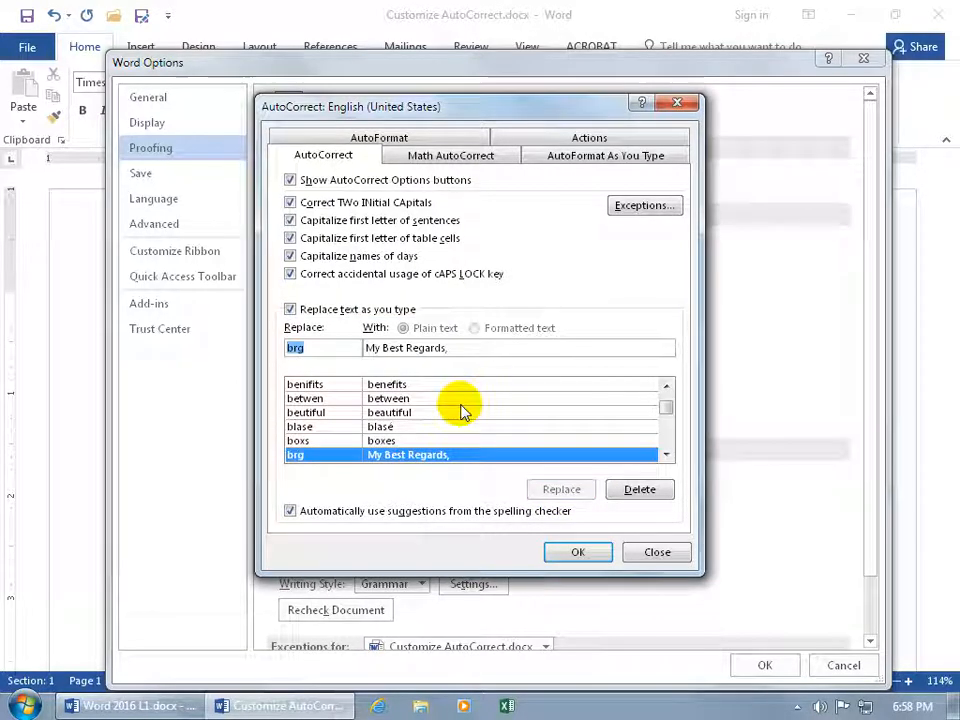
click(576, 552)
click(765, 665)
text(This)
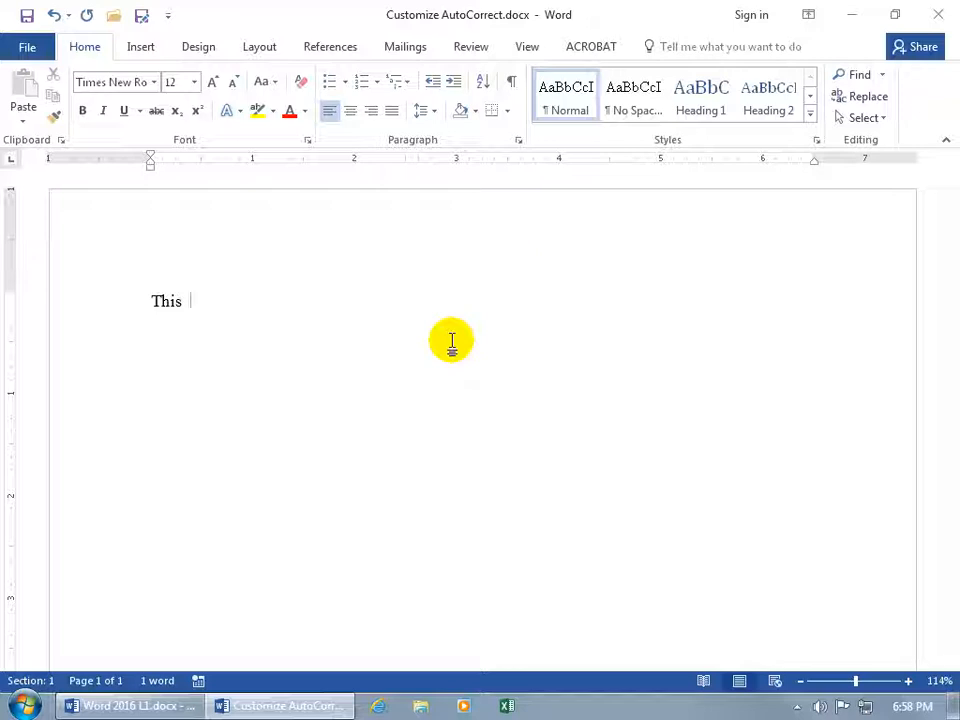
- Start a new line below 'This' where 'brg' expands to 'My Best Regards,'
key(BackSpace)
key(Return)
text(b)
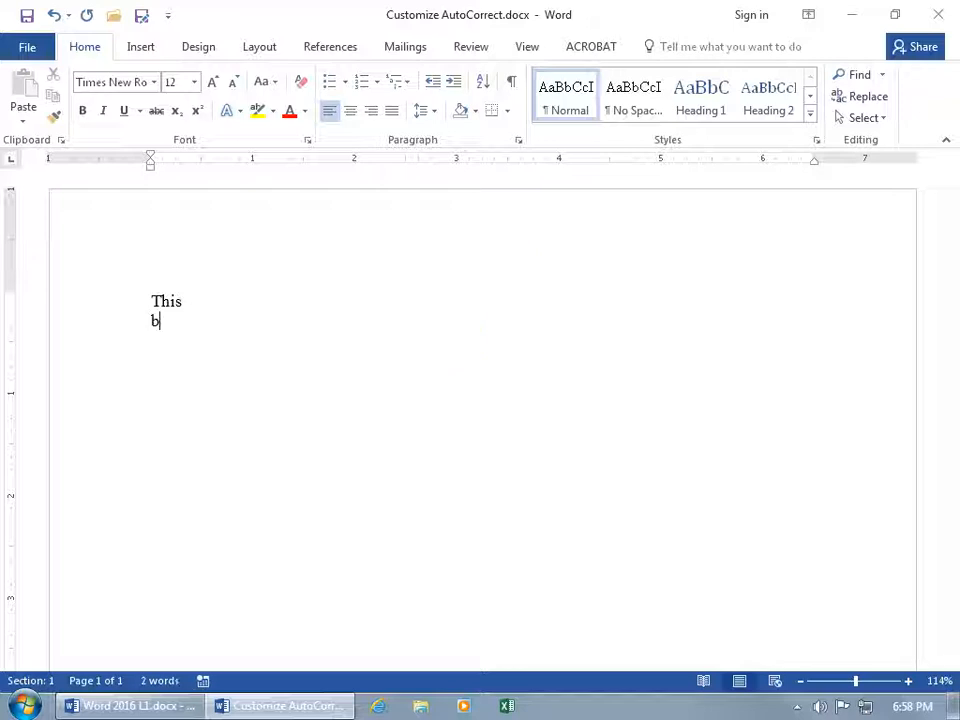
text(rg)
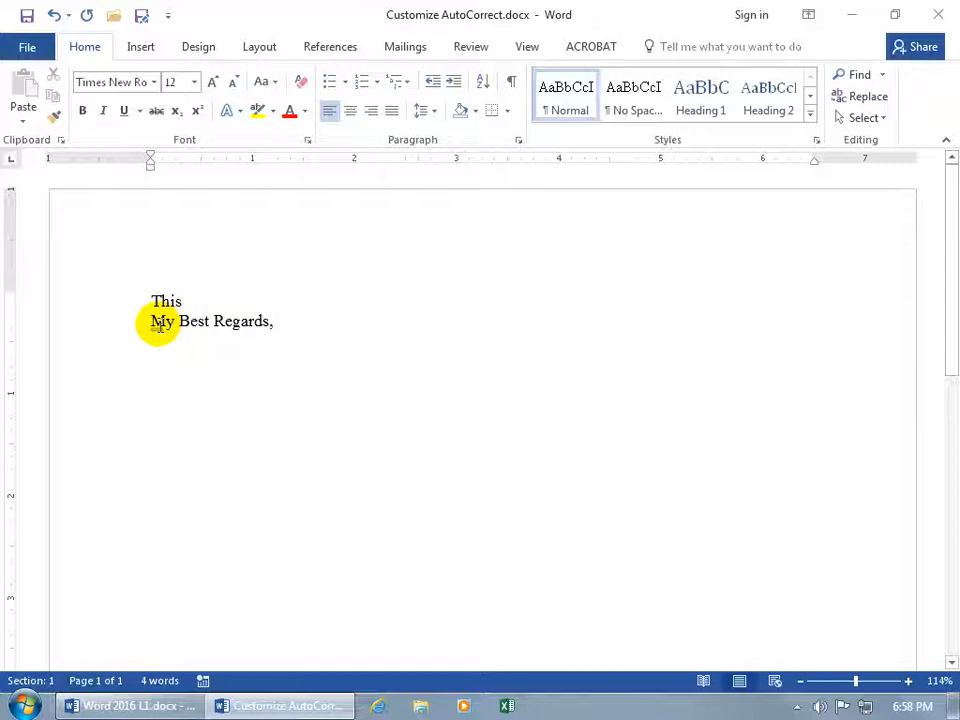
mouse_move(165, 322)
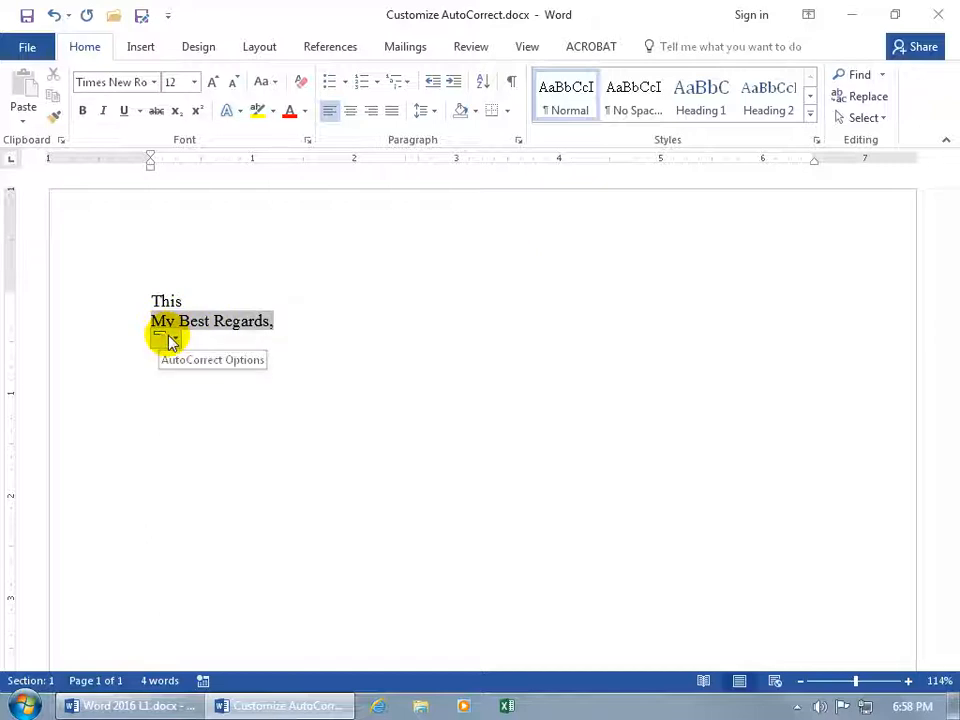
- Delete the 'brg' AutoCorrect entry and start a third line where 'brg' stays unexpanded
click(171, 341)
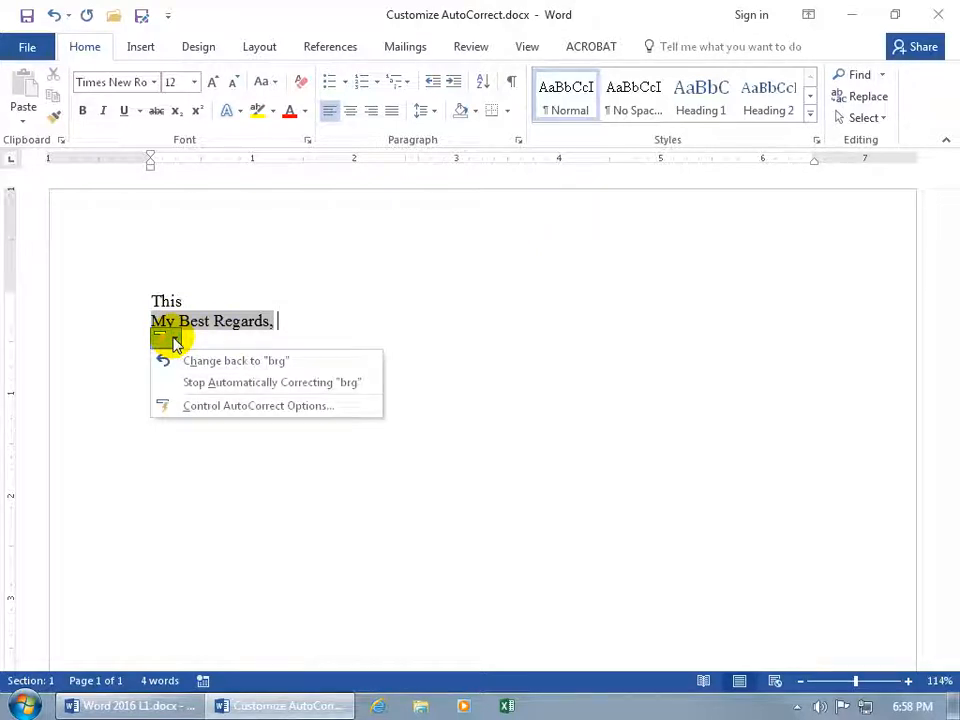
click(204, 407)
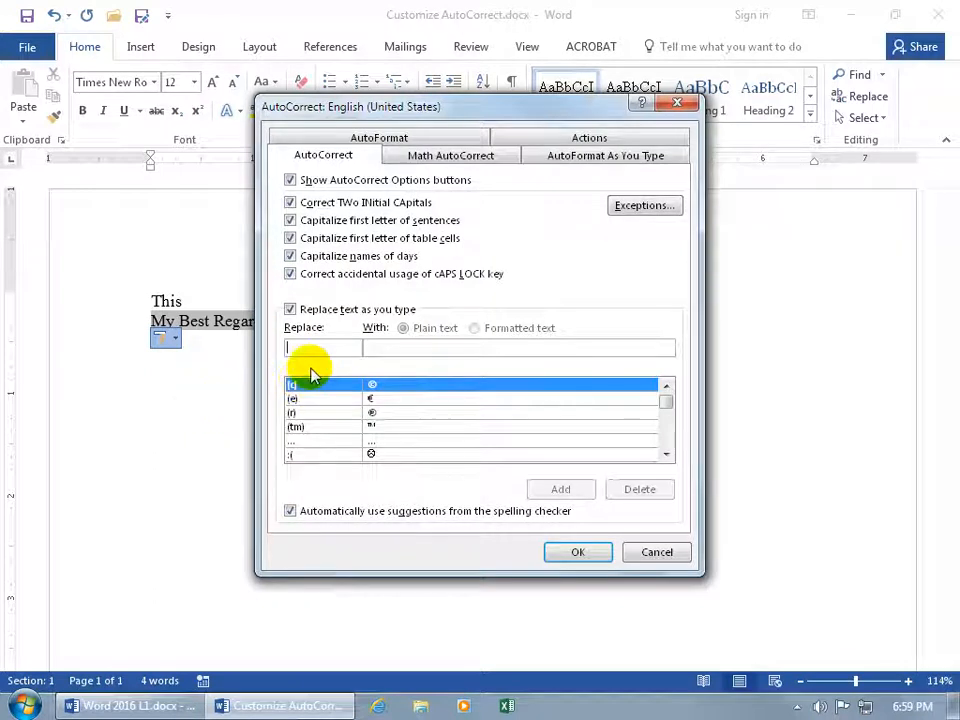
text(b)
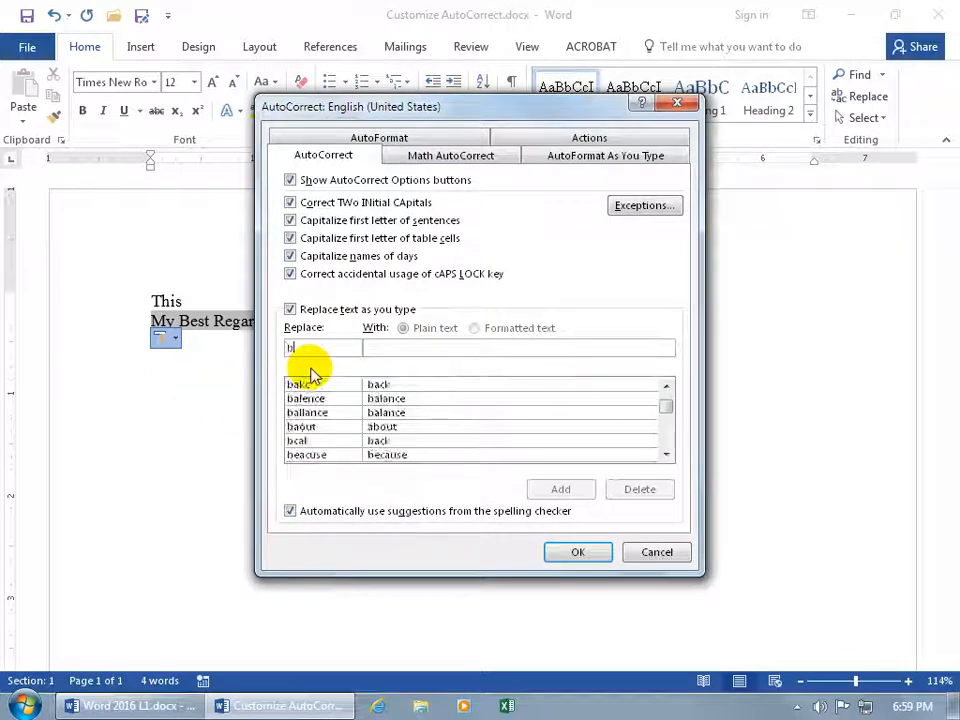
text(rg)
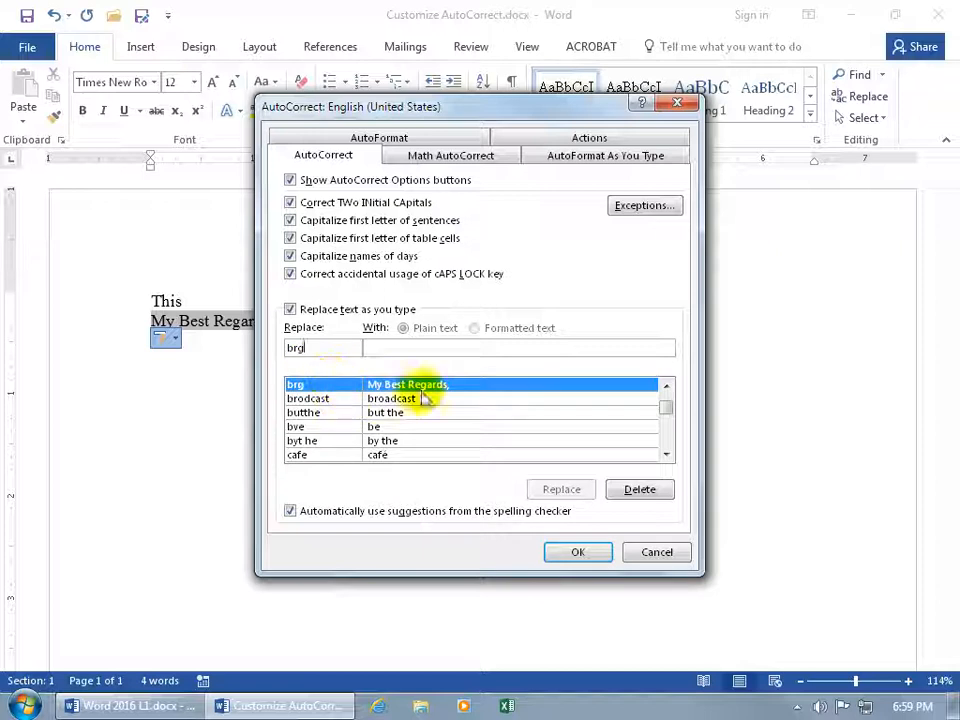
click(612, 492)
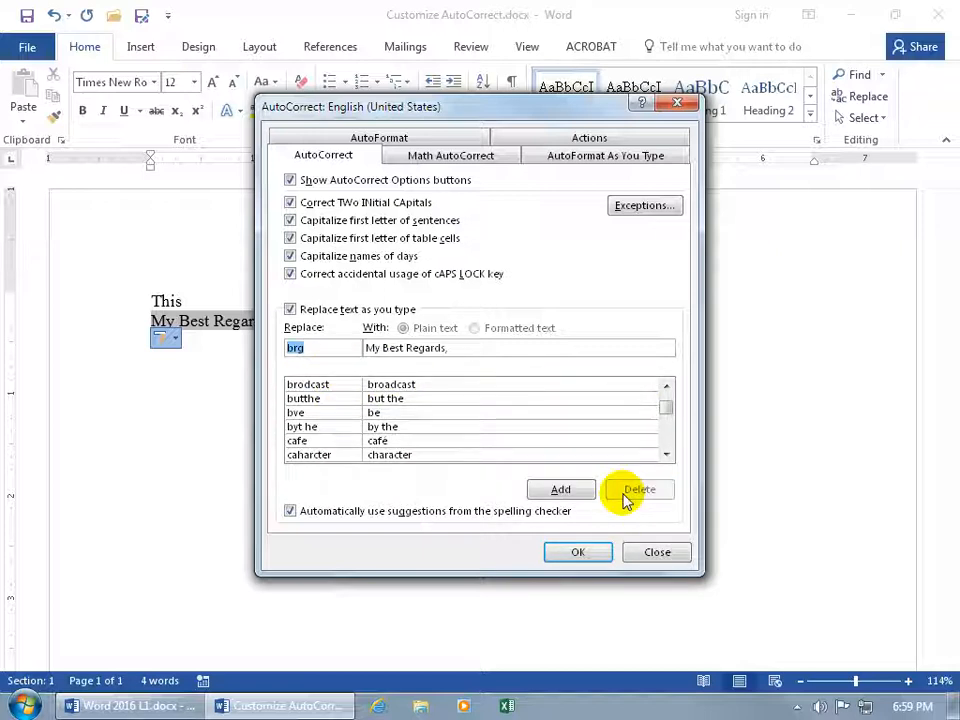
click(594, 549)
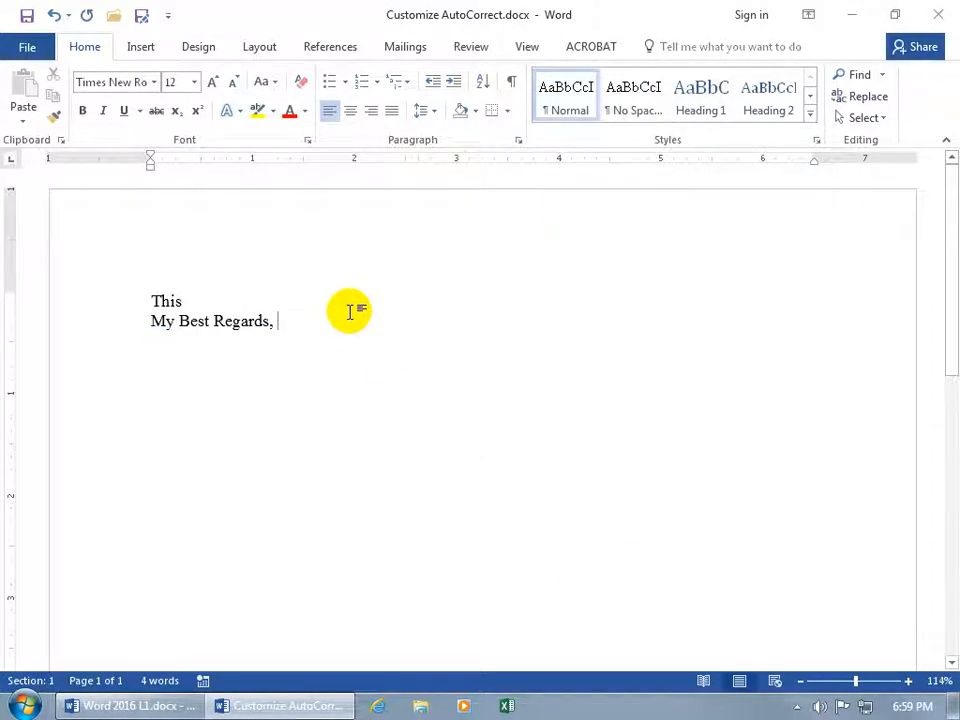
key(Return)
text(brg)
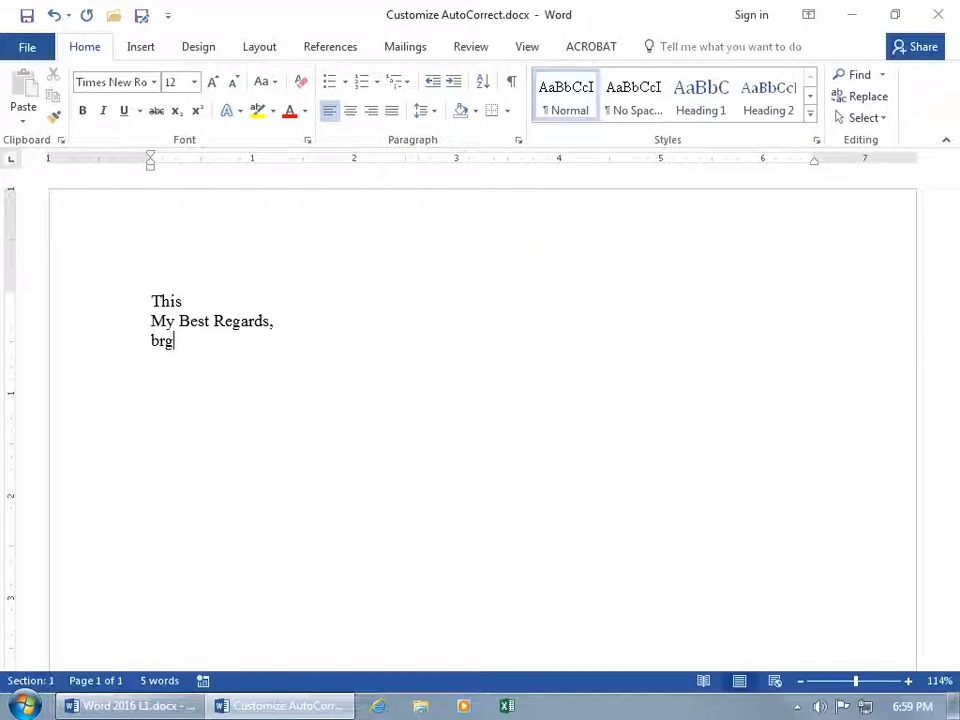